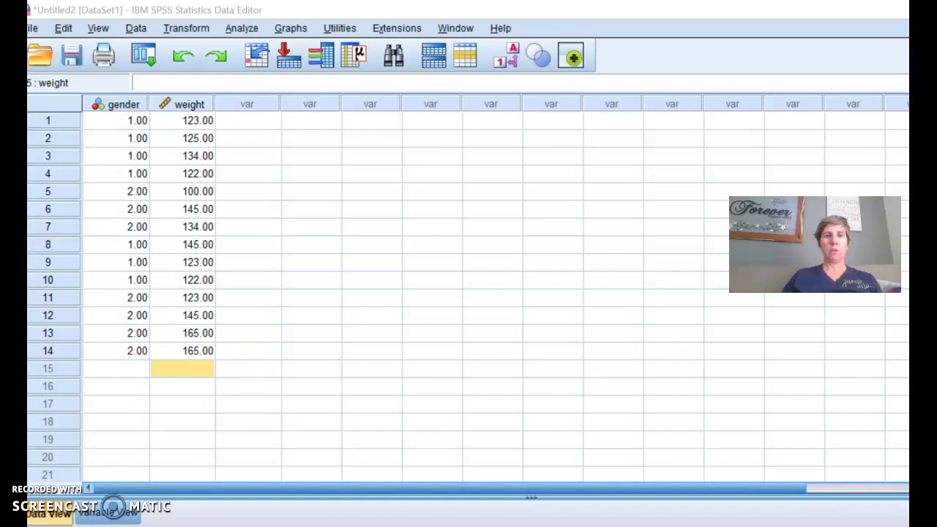
# - Open Frequencies from Descriptive Statistics and set gender and weight as its variables
pyautogui.click(244, 29)
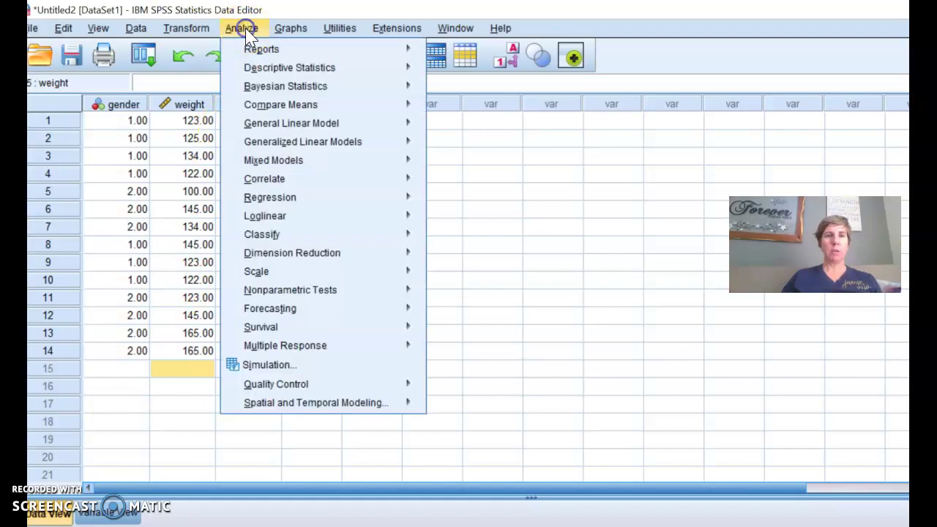
pyautogui.moveTo(267, 71)
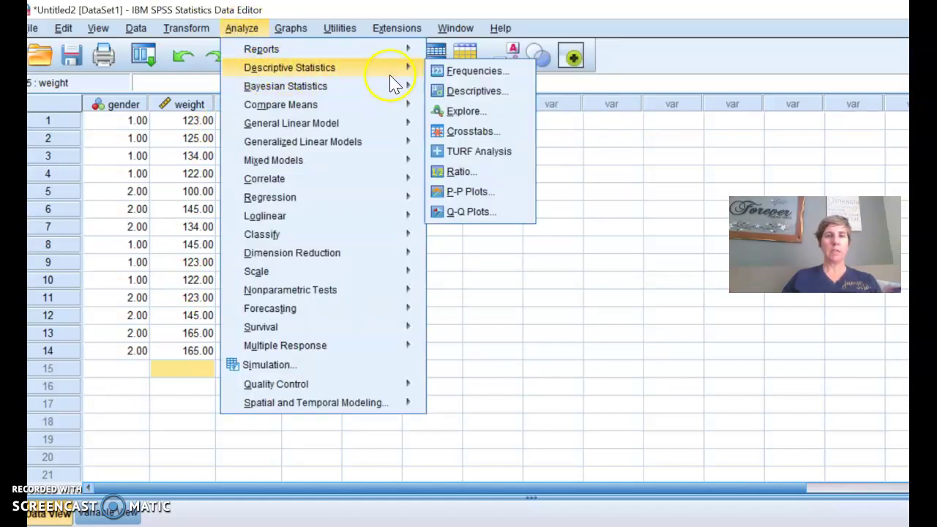
pyautogui.click(467, 72)
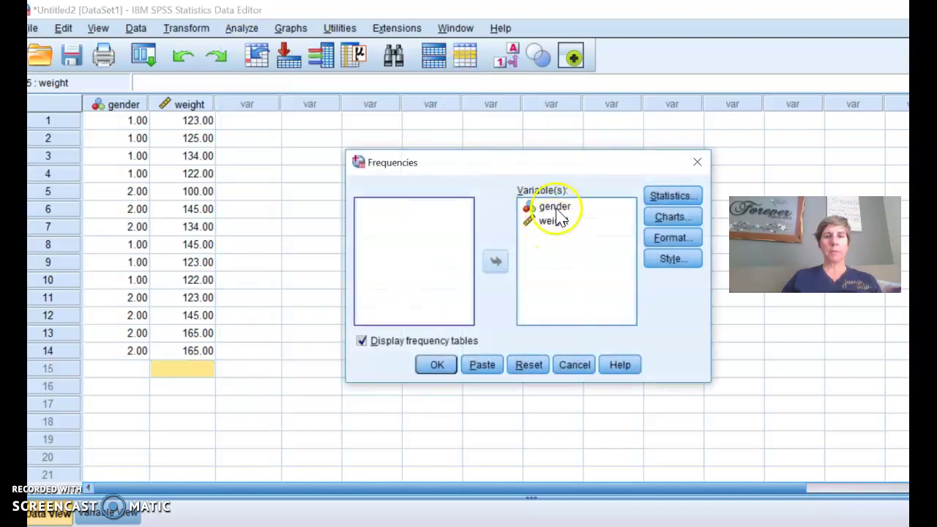
pyautogui.click(553, 206)
pyautogui.click(495, 261)
pyautogui.click(550, 207)
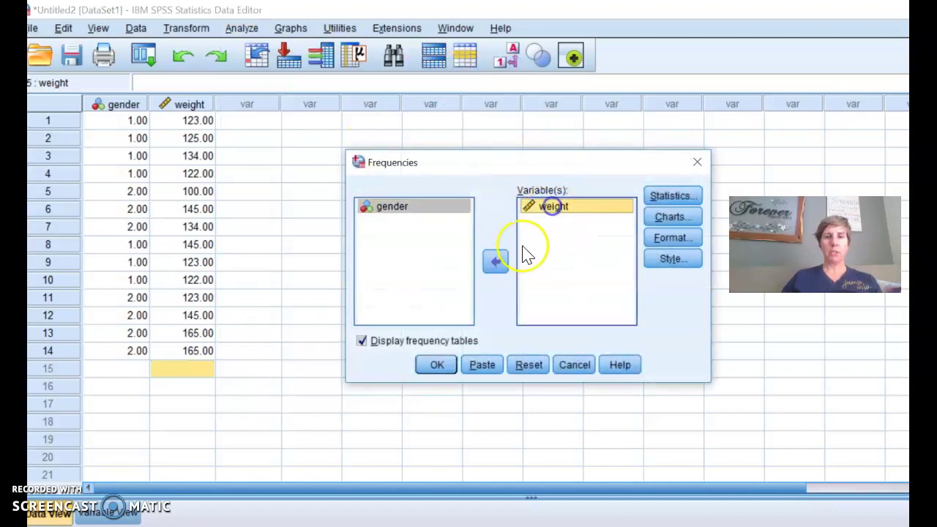
pyautogui.click(495, 261)
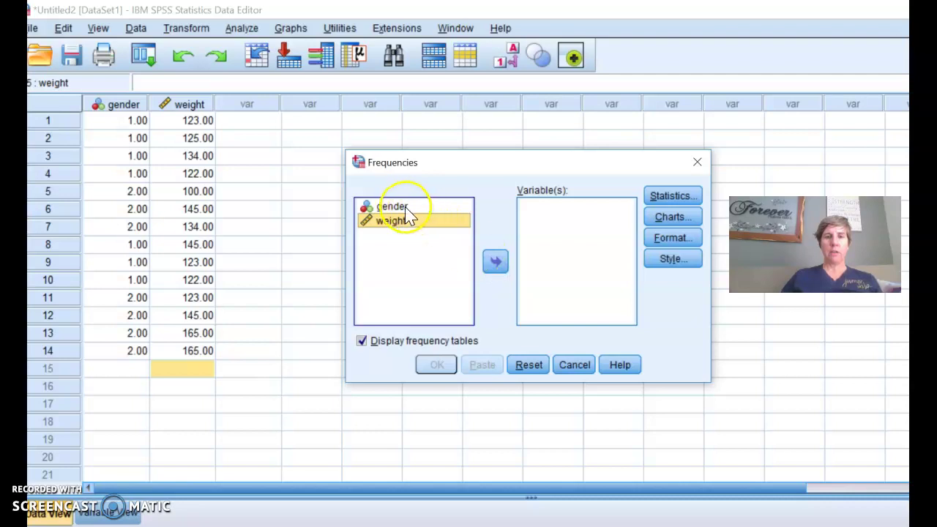
pyautogui.click(390, 206)
pyautogui.click(496, 261)
pyautogui.doubleClick(400, 214)
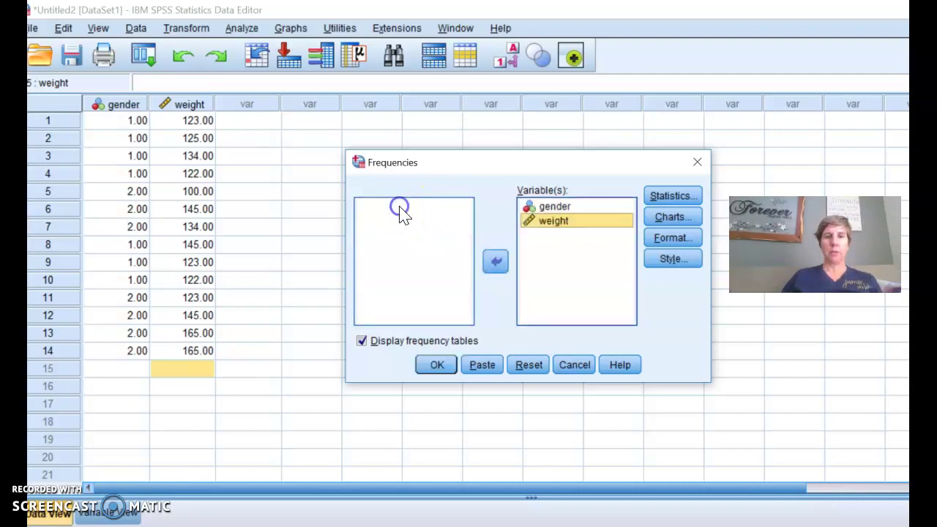
# - Choose mean, median, mode, spread, skewness and kurtosis statistics, then run the analysis
pyautogui.click(668, 194)
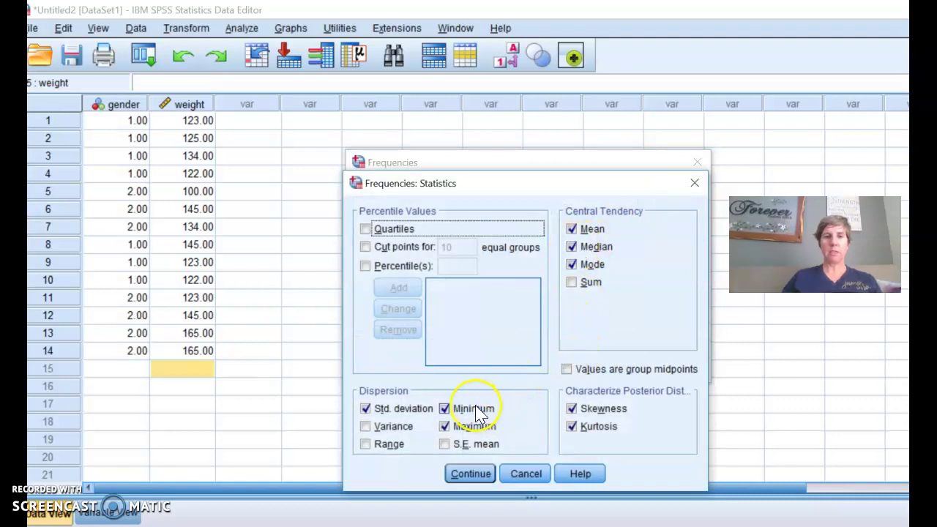
pyautogui.click(469, 476)
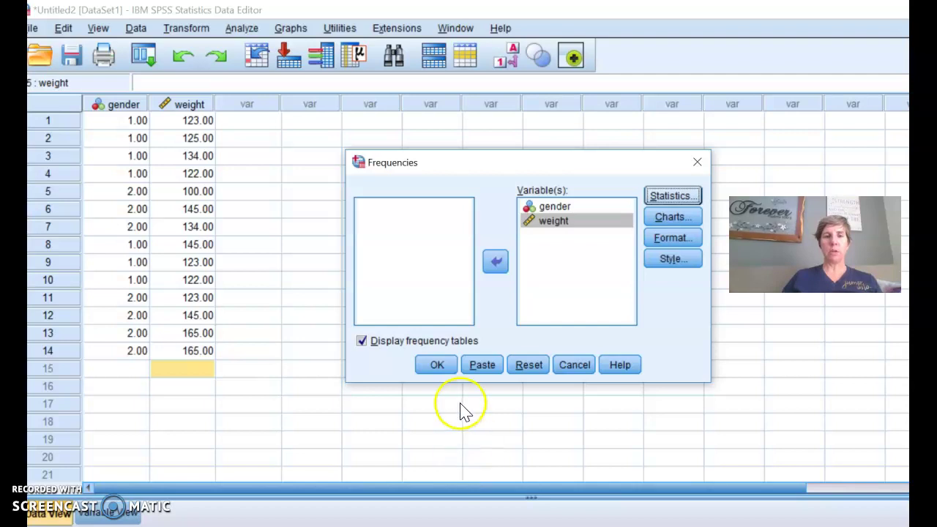
pyautogui.click(437, 366)
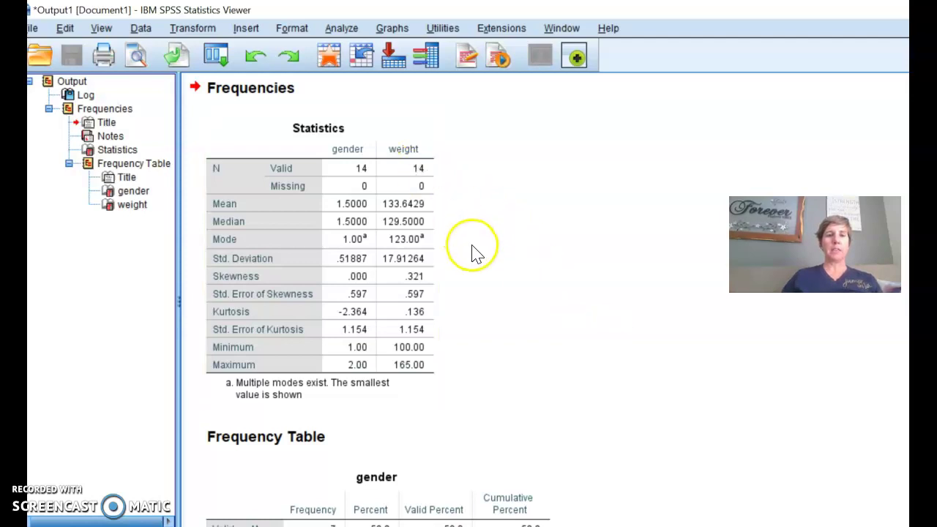
pyautogui.scroll(-7, 370, 304)
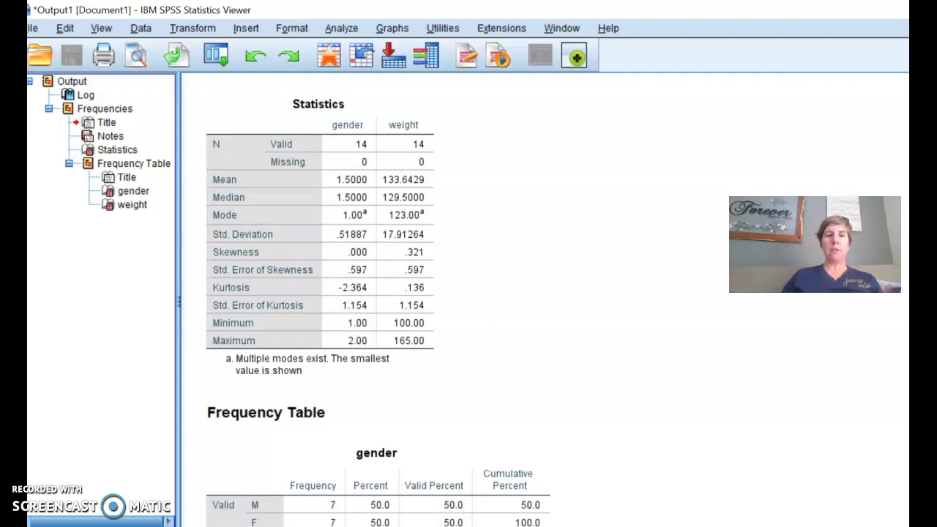
pyautogui.scroll(8, 469, 322)
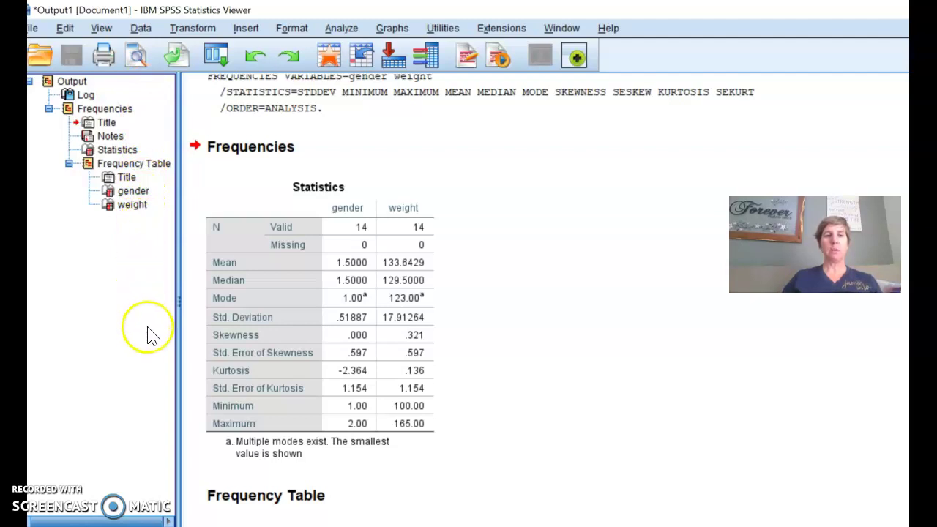
pyautogui.click(130, 206)
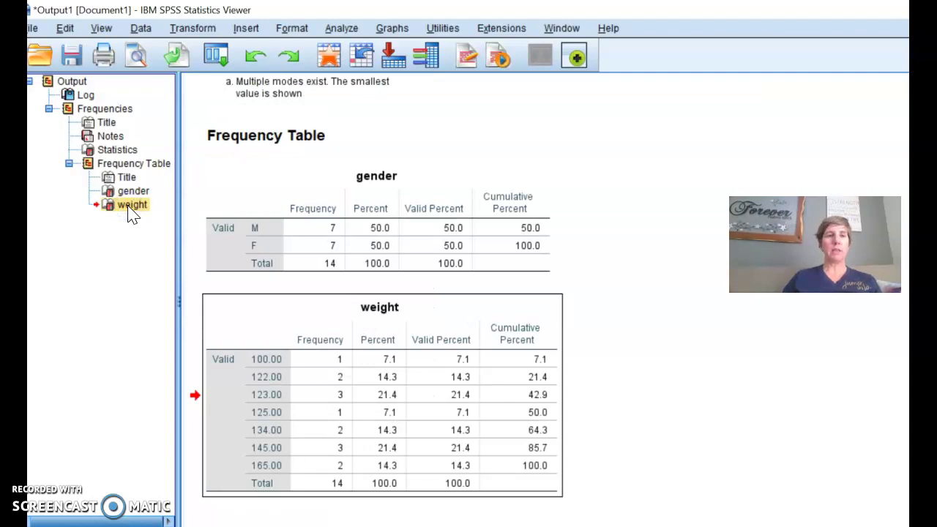
pyautogui.click(104, 109)
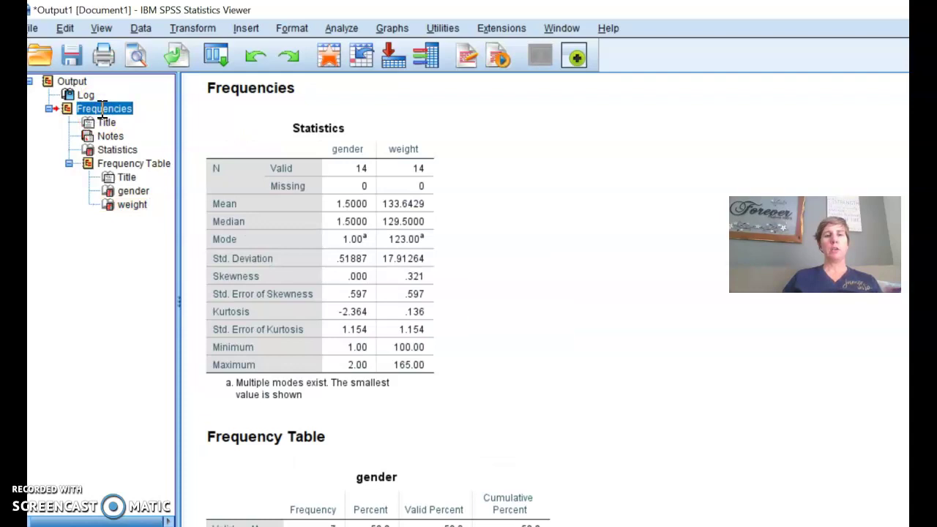
pyautogui.click(121, 148)
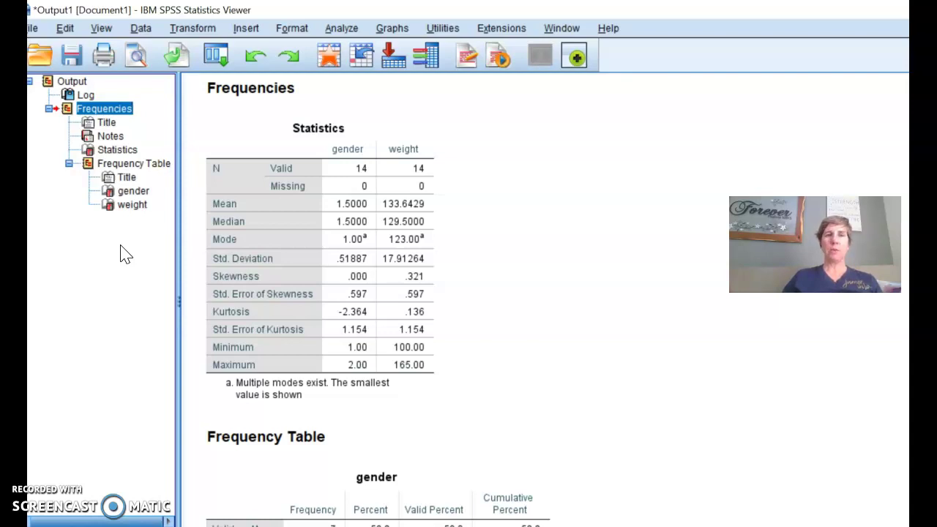
# - Delete the Frequency Table block, keeping only the gender and weight Statistics table
pyautogui.click(86, 168)
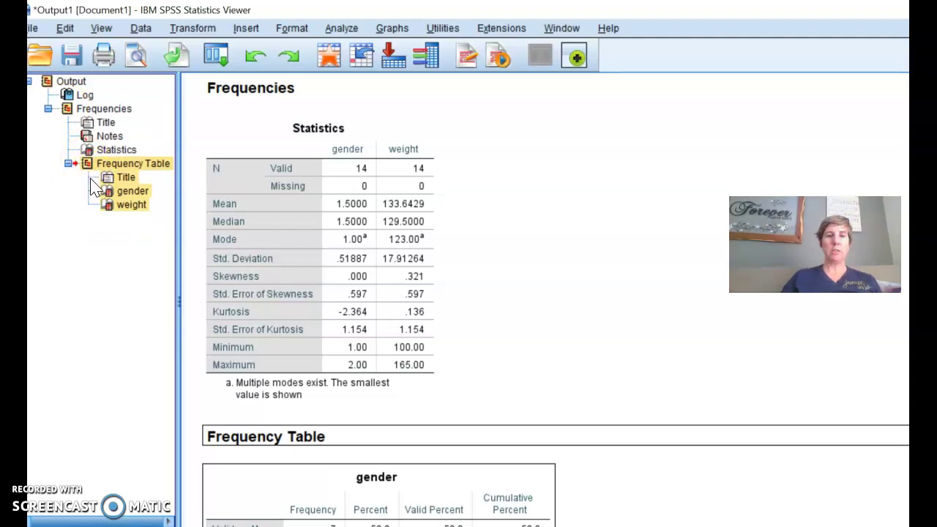
pyautogui.press('Delete')
pyautogui.click(537, 299)
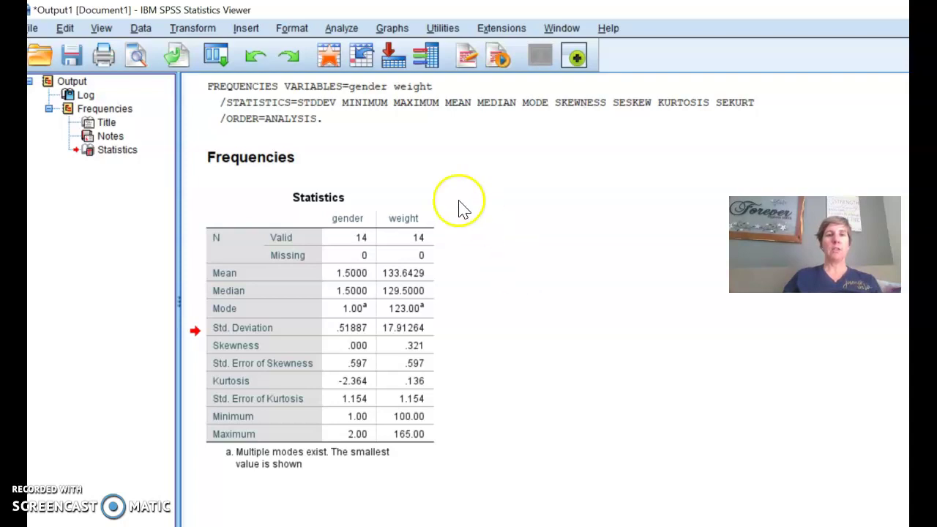
# - Create the weight histogram with a normal curve in Chart Builder
pyautogui.click(341, 29)
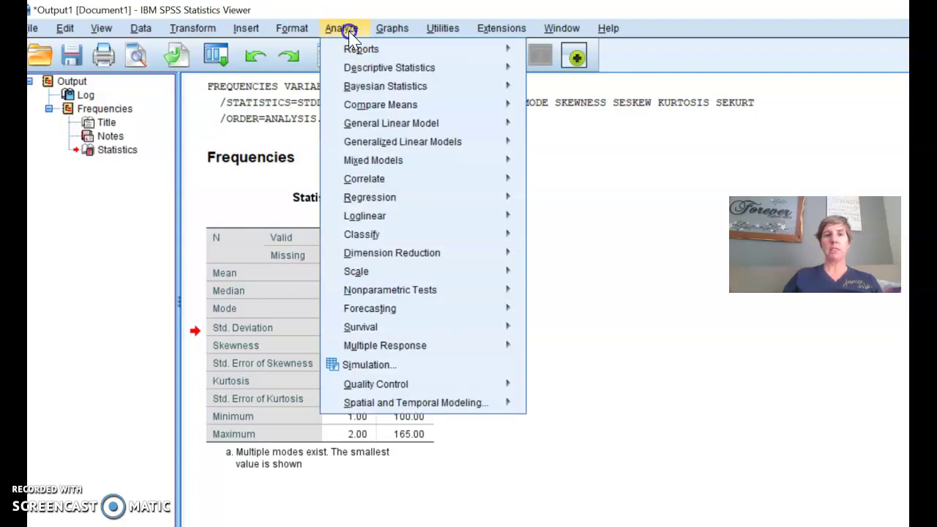
pyautogui.click(364, 68)
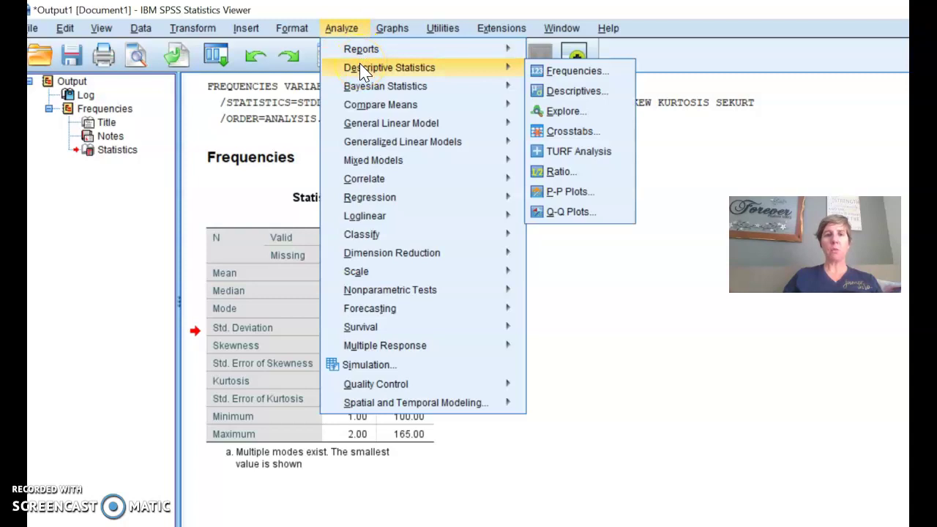
pyautogui.click(392, 28)
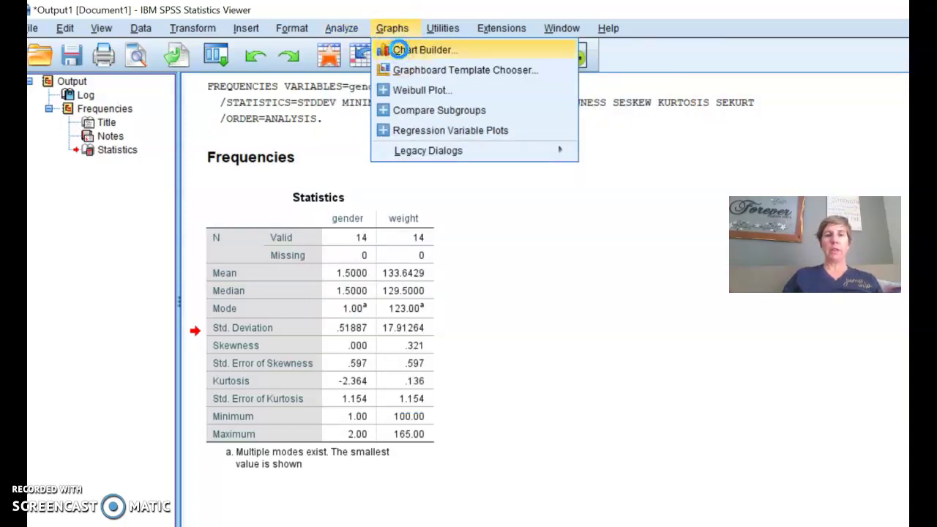
pyautogui.click(401, 51)
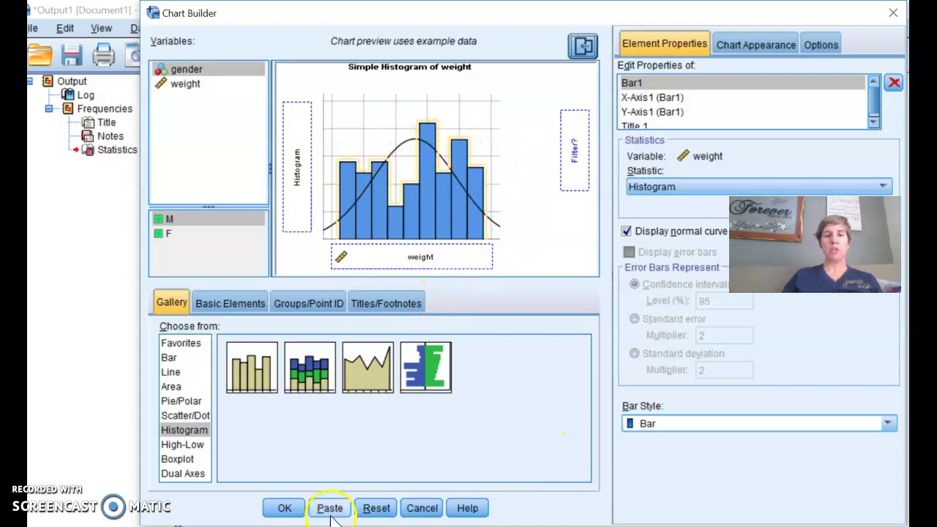
pyautogui.click(285, 512)
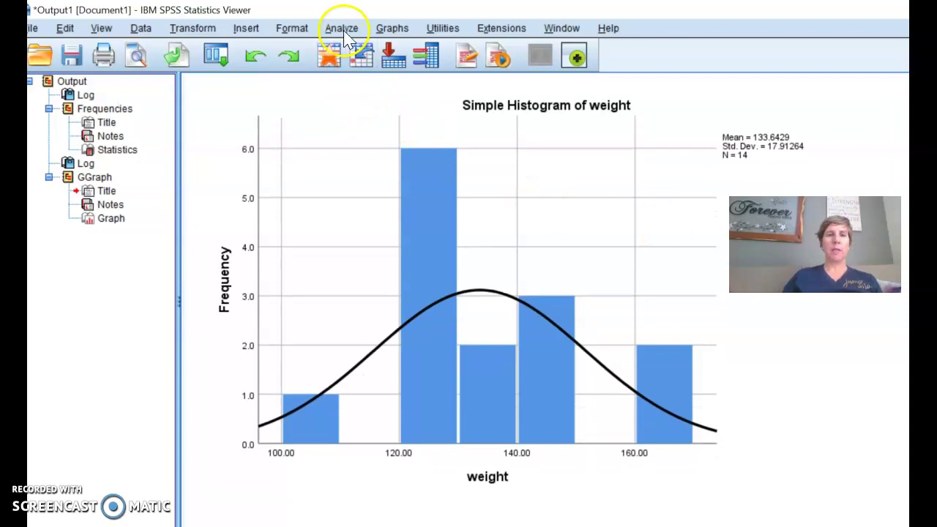
# - Build a pie chart sliced by gender in Chart Builder and add it to the output
pyautogui.click(390, 26)
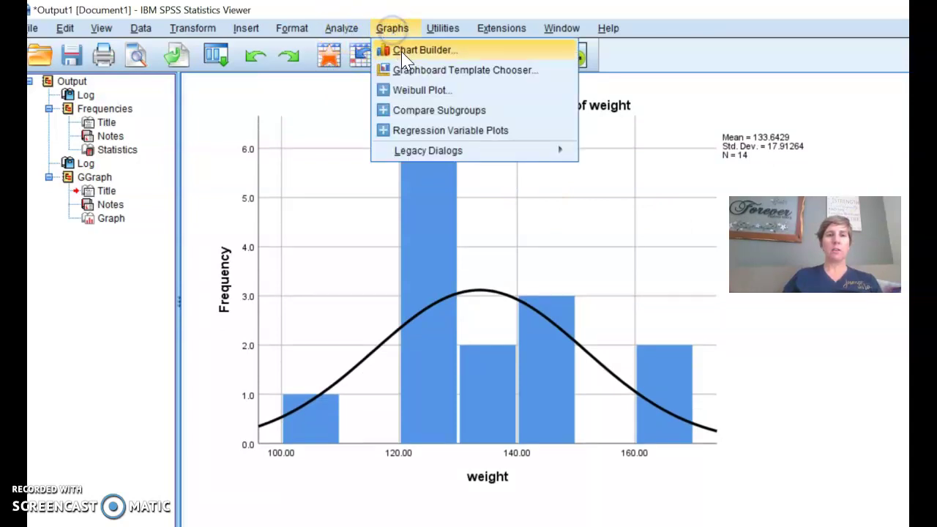
pyautogui.click(402, 49)
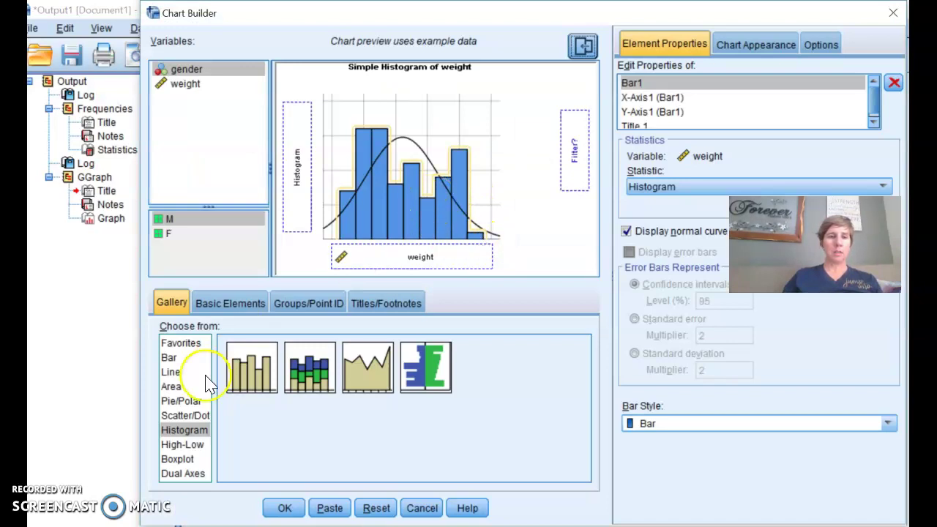
pyautogui.click(176, 402)
pyautogui.moveTo(251, 365); pyautogui.dragTo(395, 182)
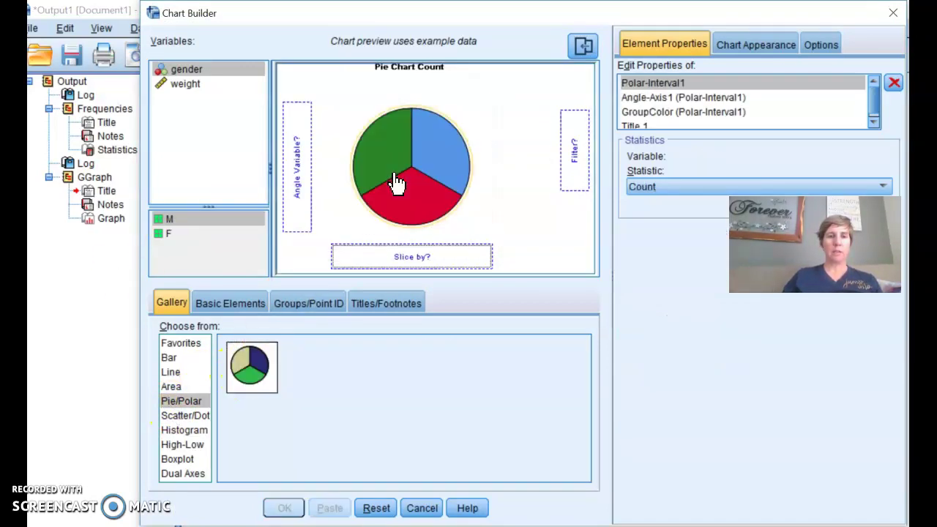
pyautogui.moveTo(192, 68); pyautogui.dragTo(371, 248)
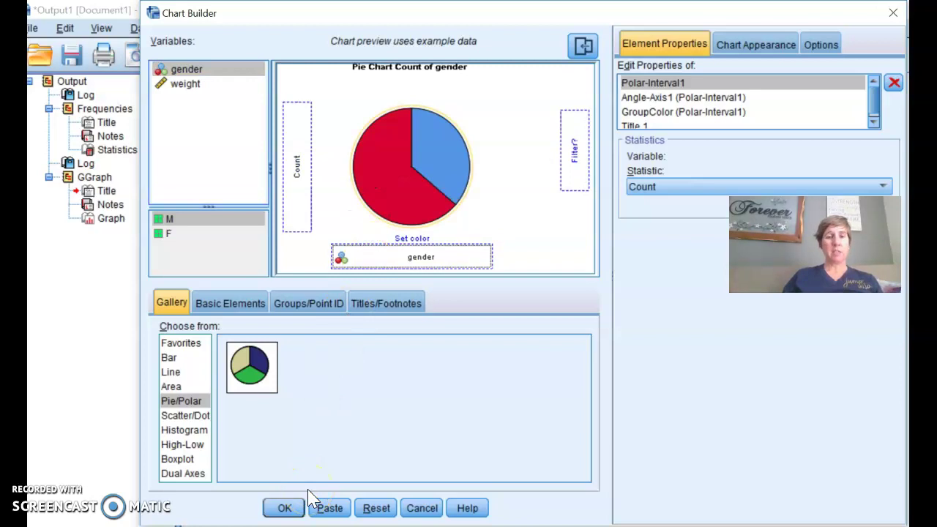
pyautogui.click(290, 505)
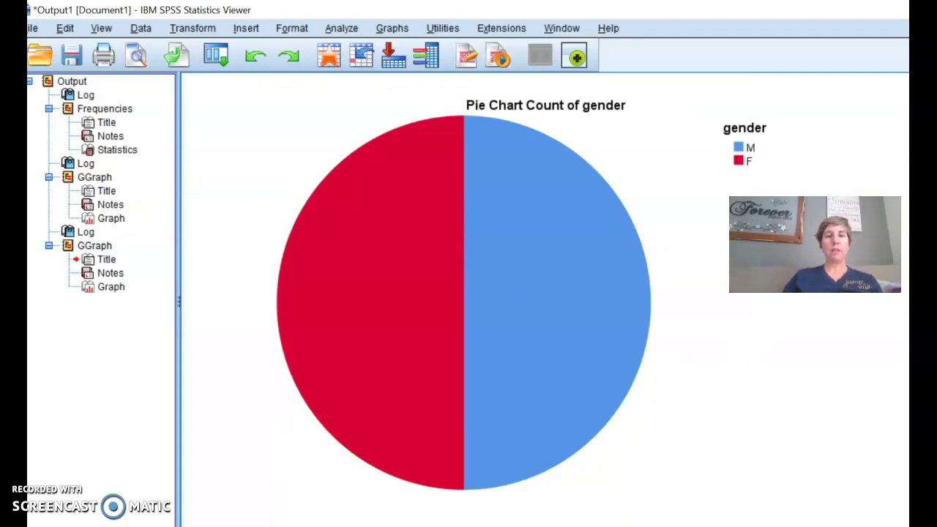
pyautogui.click(690, 230)
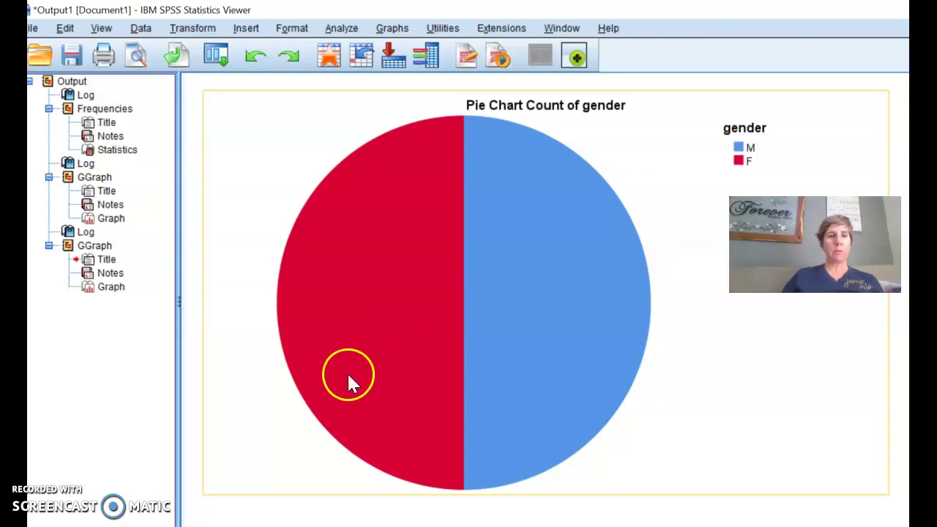
# - Switch to the Data Editor and back, then show the weight histogram's syntax log
pyautogui.click(140, 434)
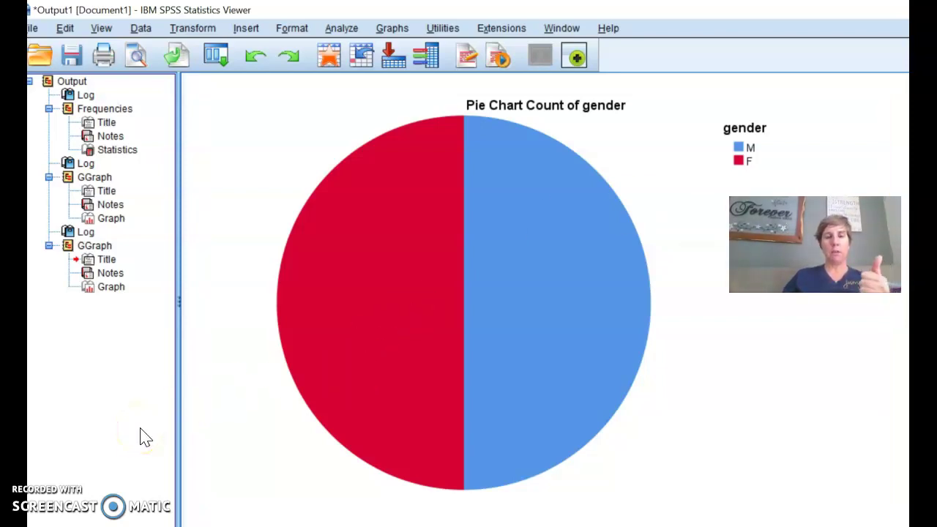
pyautogui.moveTo(775, 526)
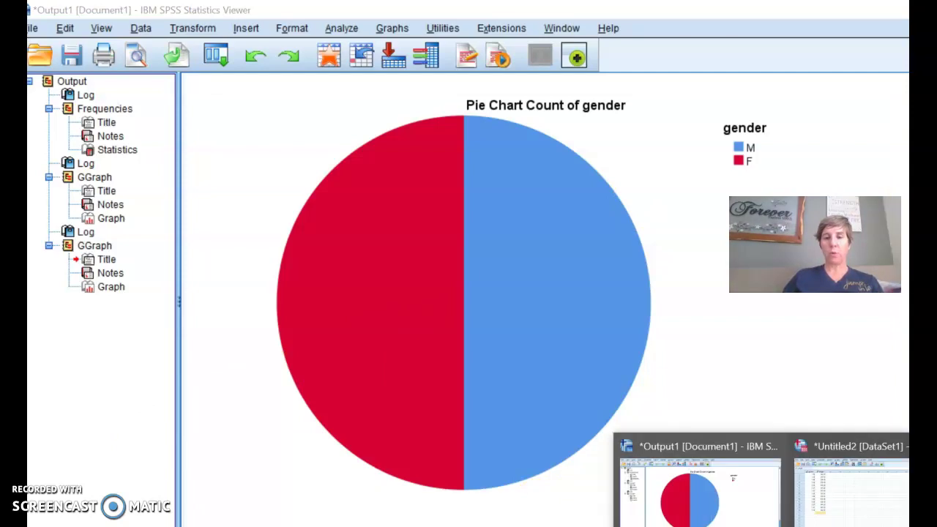
pyautogui.click(834, 505)
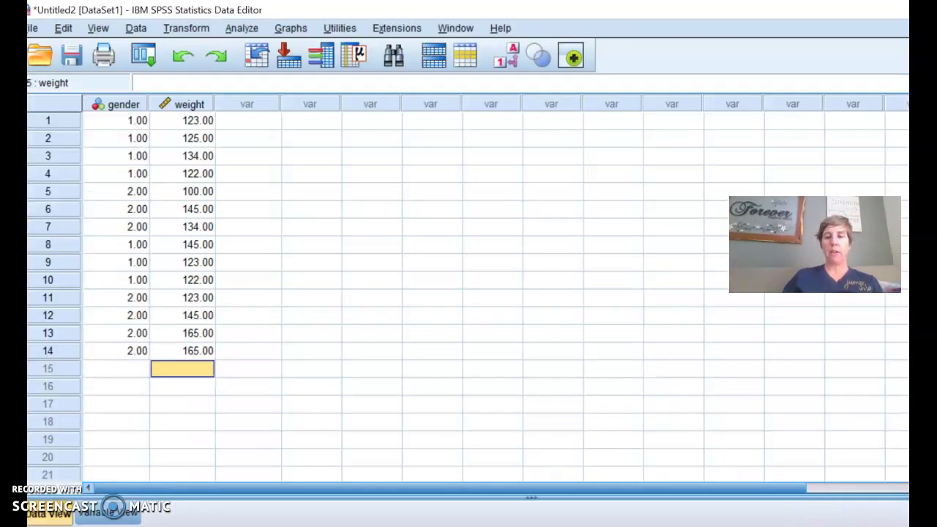
pyautogui.click(761, 511)
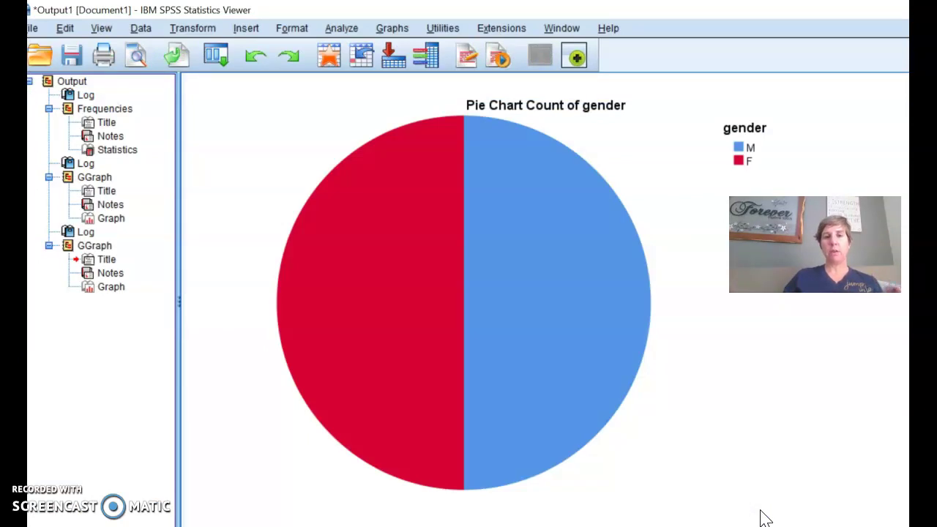
pyautogui.click(705, 475)
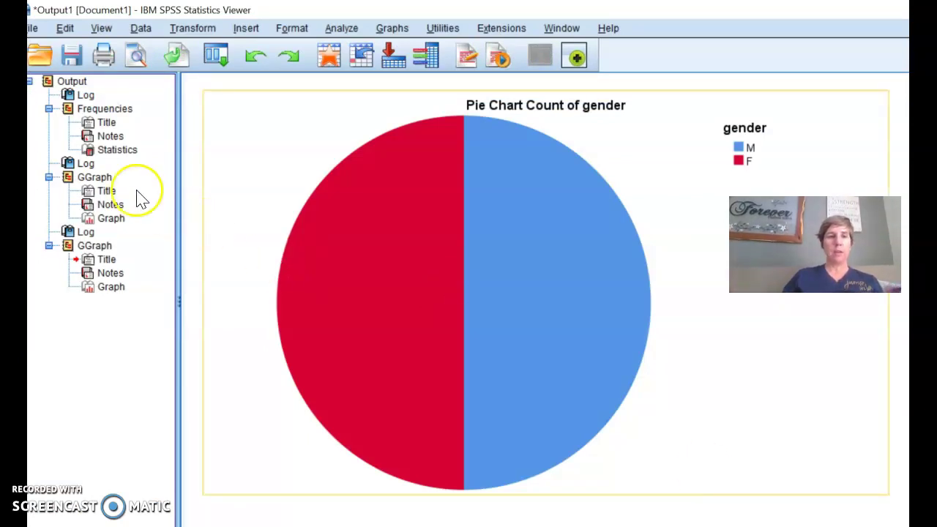
pyautogui.click(89, 167)
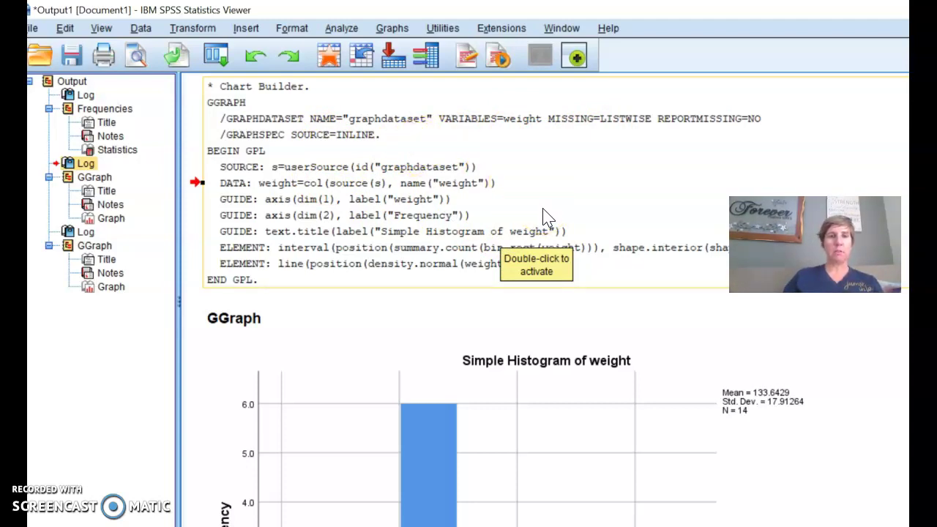
pyautogui.click(56, 430)
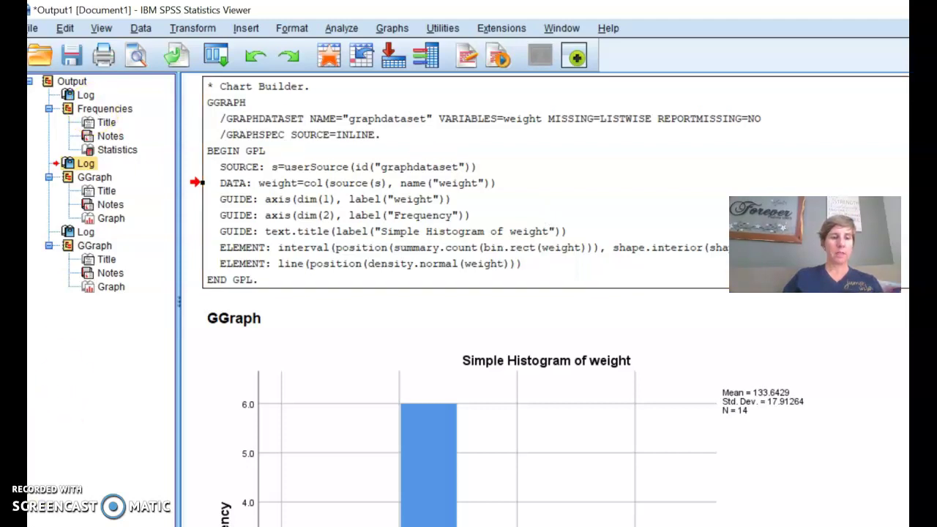